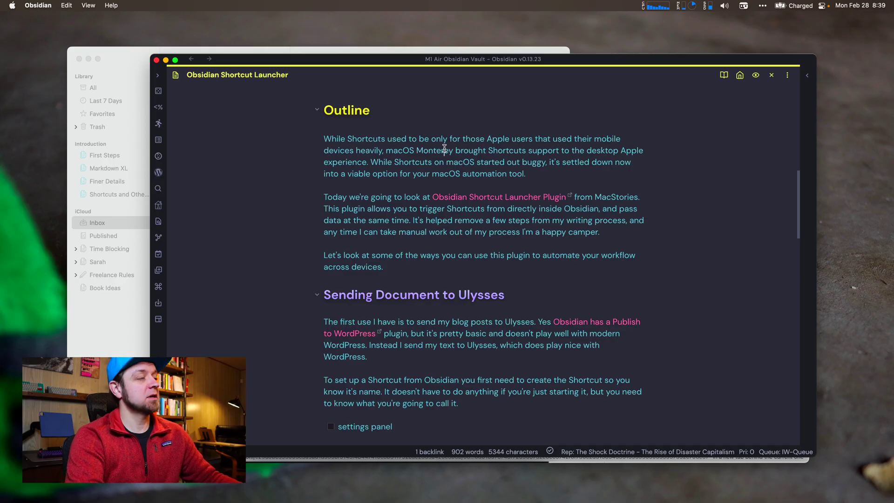
key(super+comma)
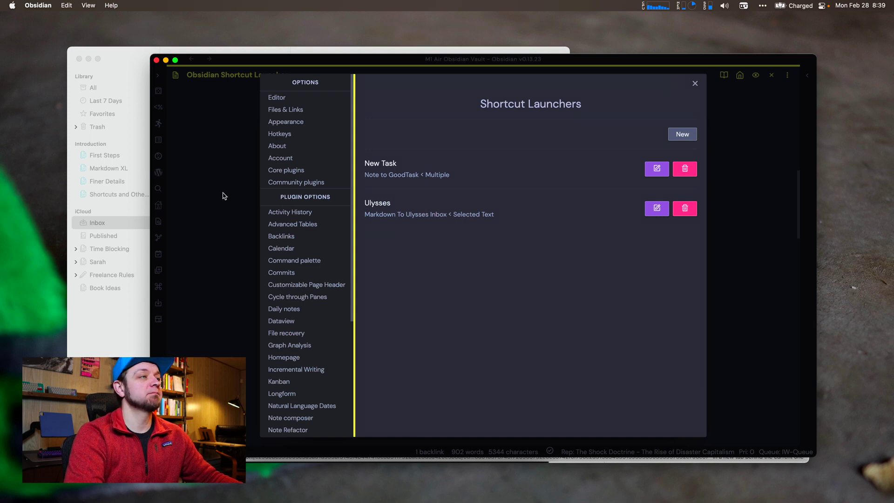
click(289, 182)
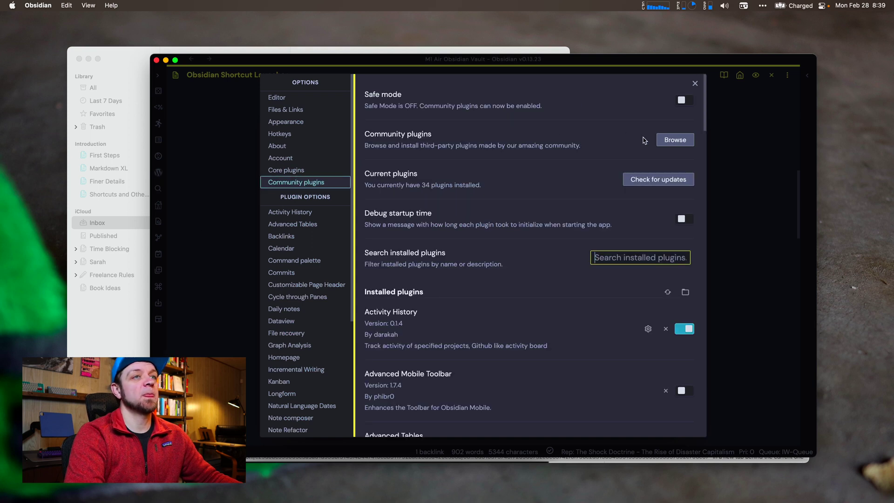
click(673, 140)
click(321, 88)
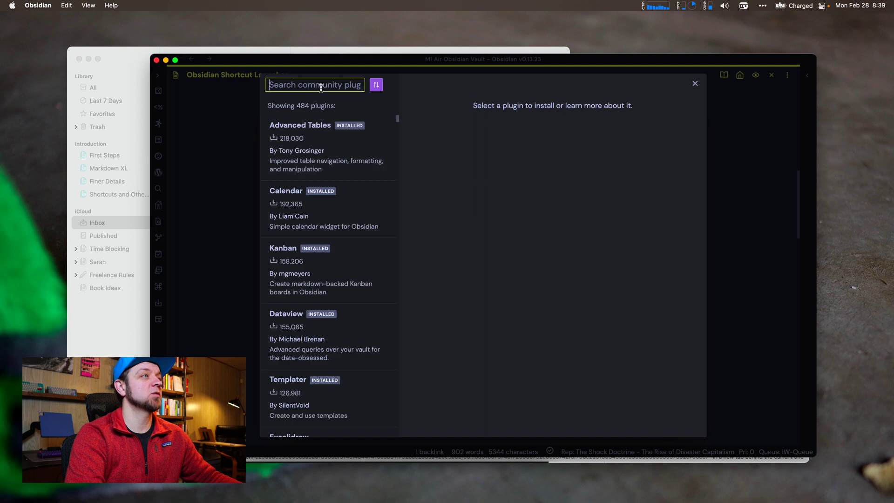
text(shor)
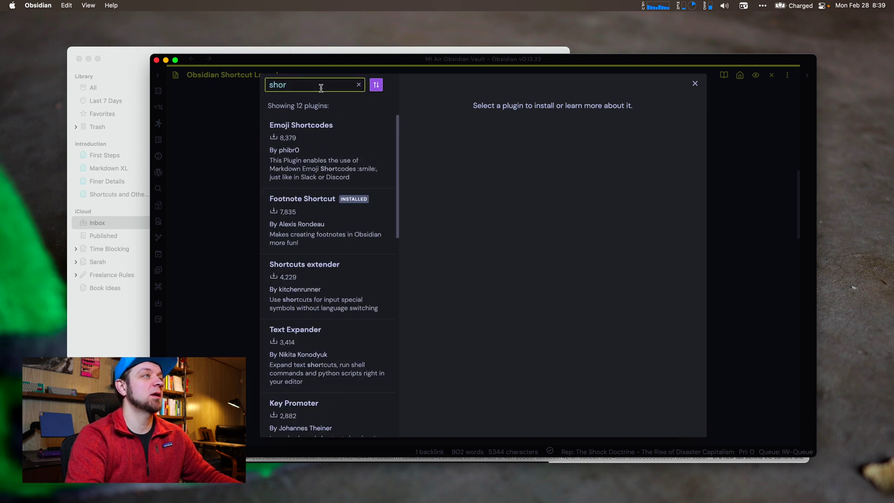
text(tcuts)
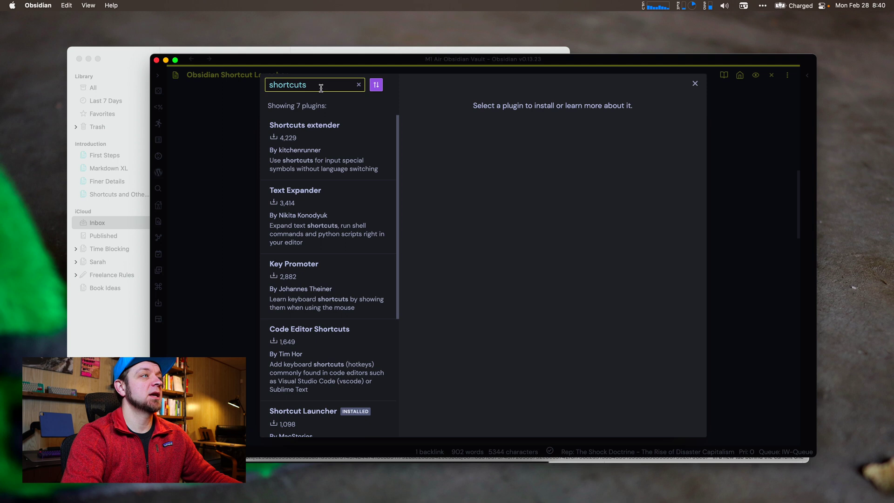
click(285, 411)
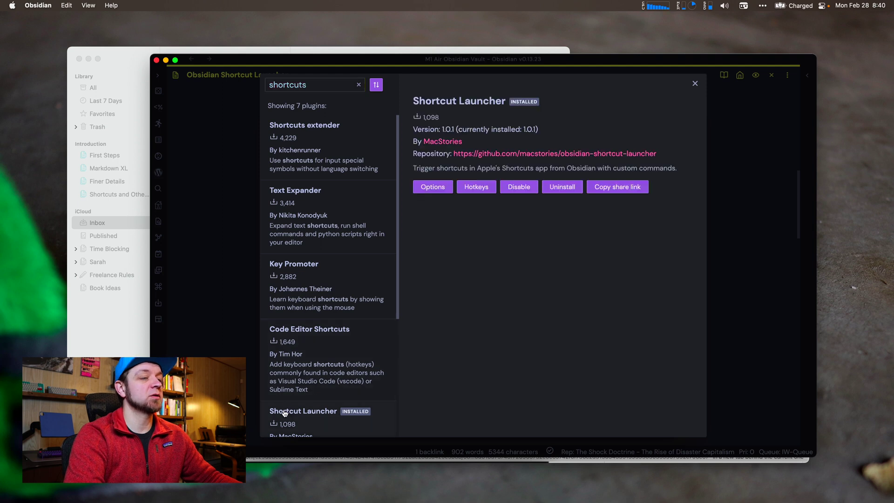
click(430, 187)
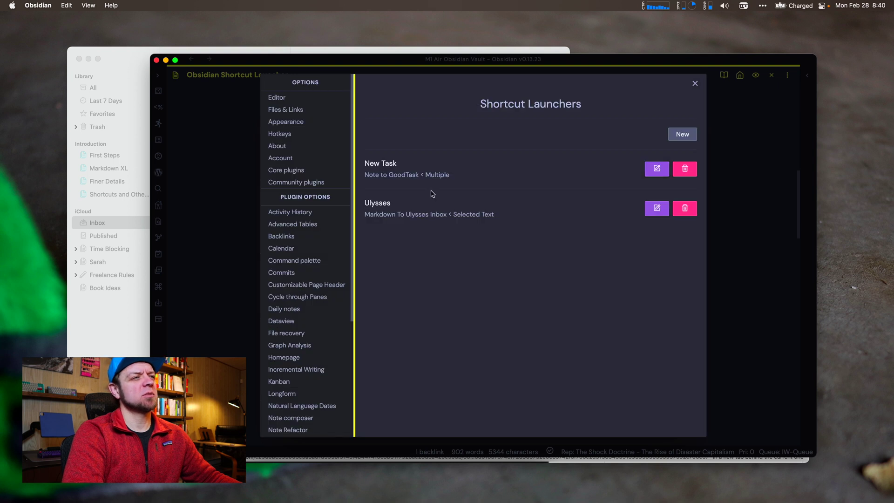
Open the Ulysses launcher's edit dialog and place the cursor in its Command Name field
click(655, 208)
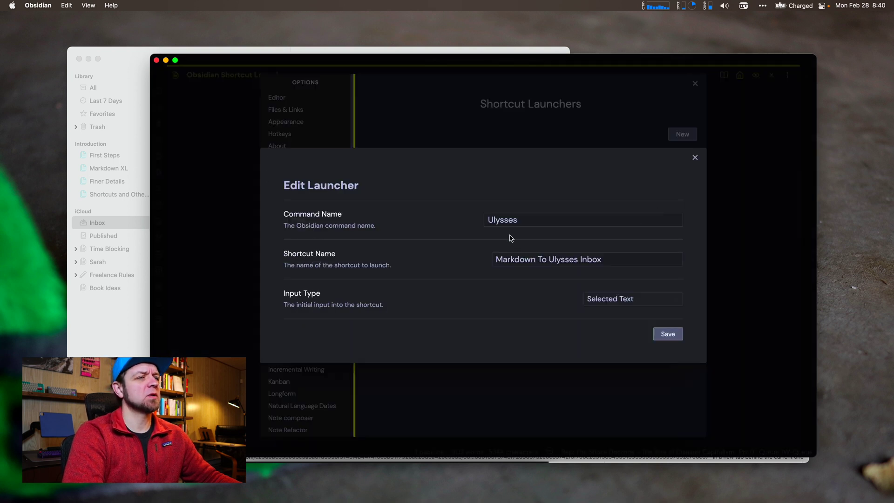
click(523, 222)
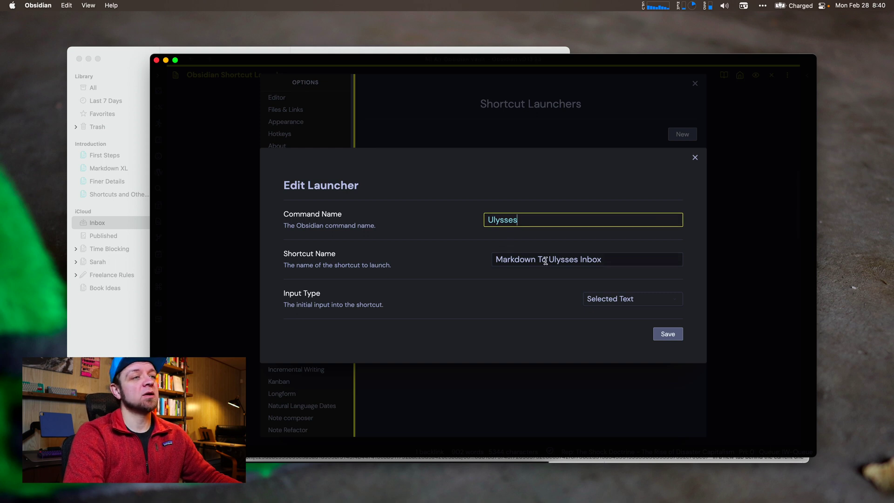
Copy the full 'Markdown To Ulysses Inbox' shortcut name from the Shortcuts app and return to Obsidian
key(alt+space)
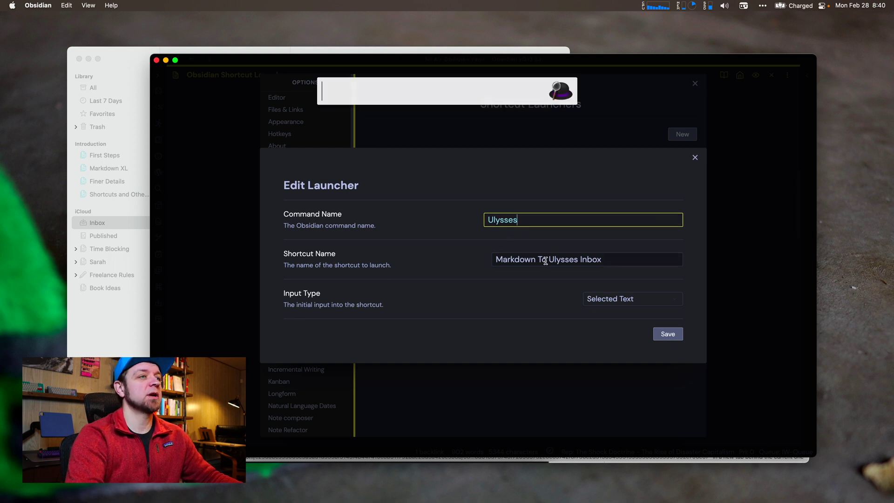
text(short)
key(Return)
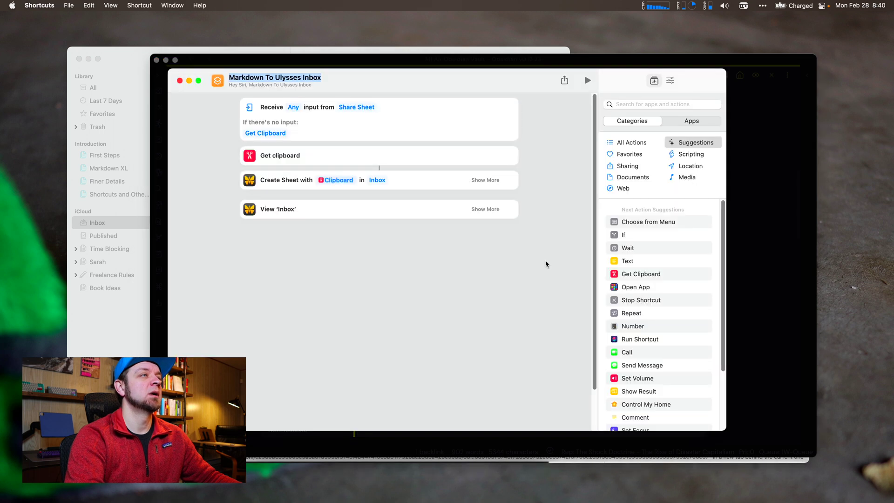
double_click(300, 78)
key(cmd+a)
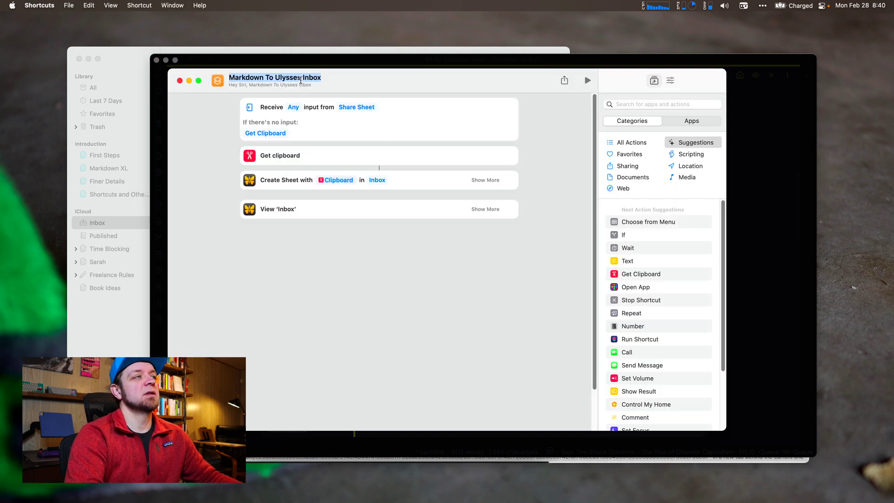
key(super+c)
key(super+Tab)
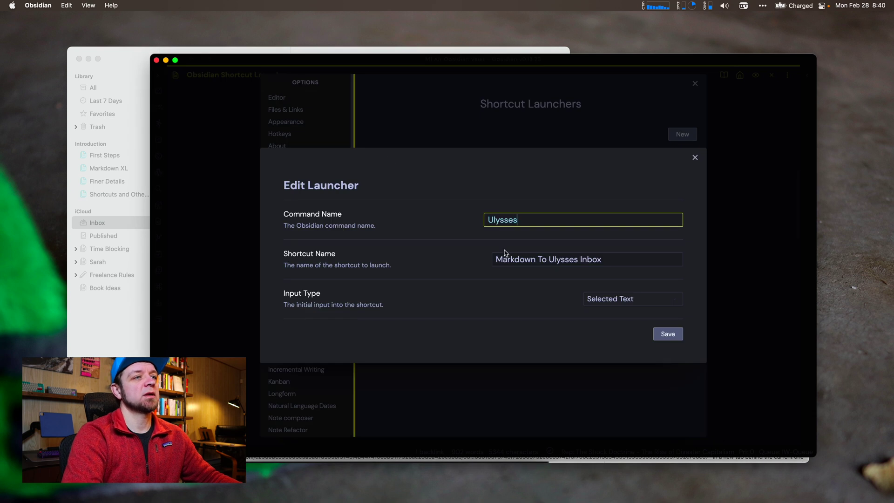
Keep Selected Text as the Ulysses launcher's input type and save the launcher
click(608, 300)
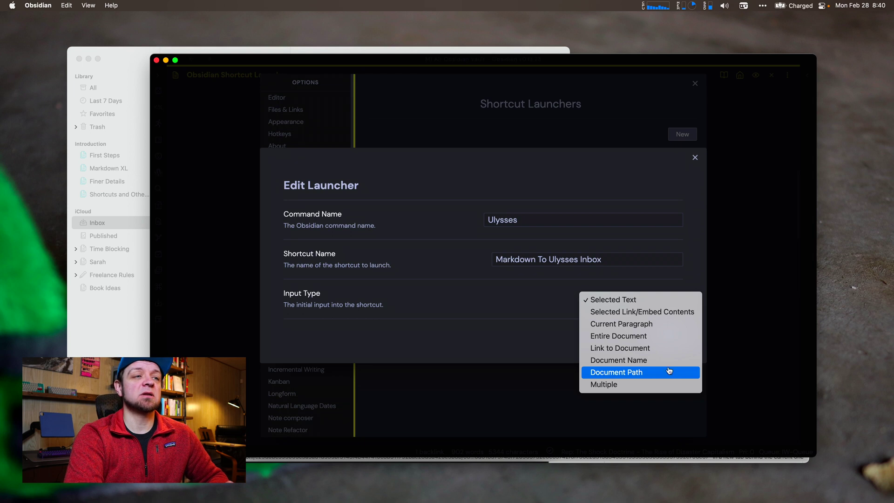
click(524, 313)
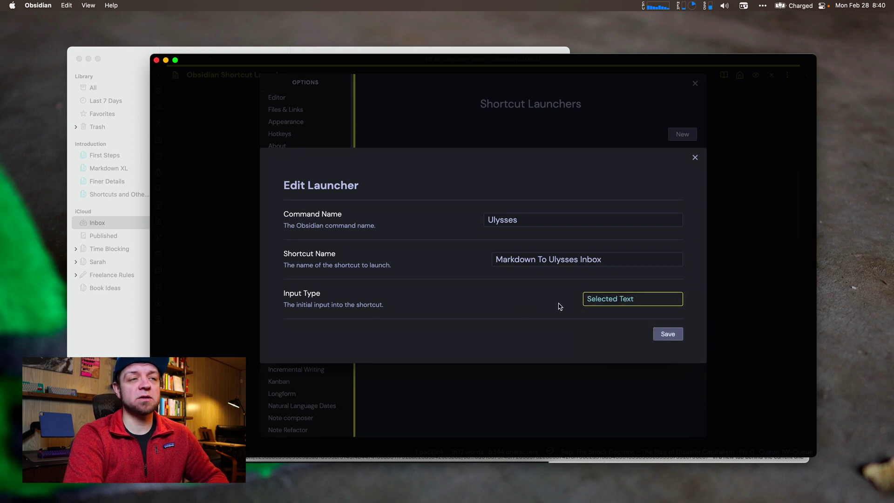
click(661, 335)
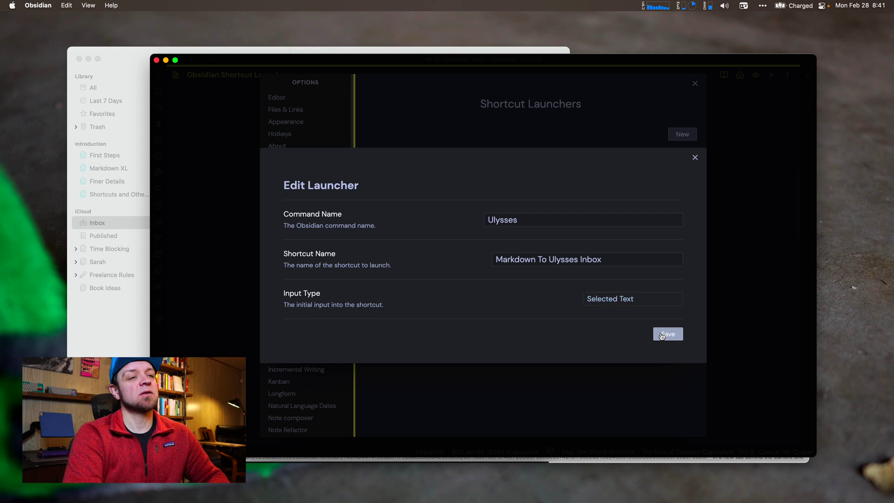
click(662, 335)
Select the note text from the 'While' Outline paragraph to the end and run Shortcut Launcher: Ulysses on it
key(Escape)
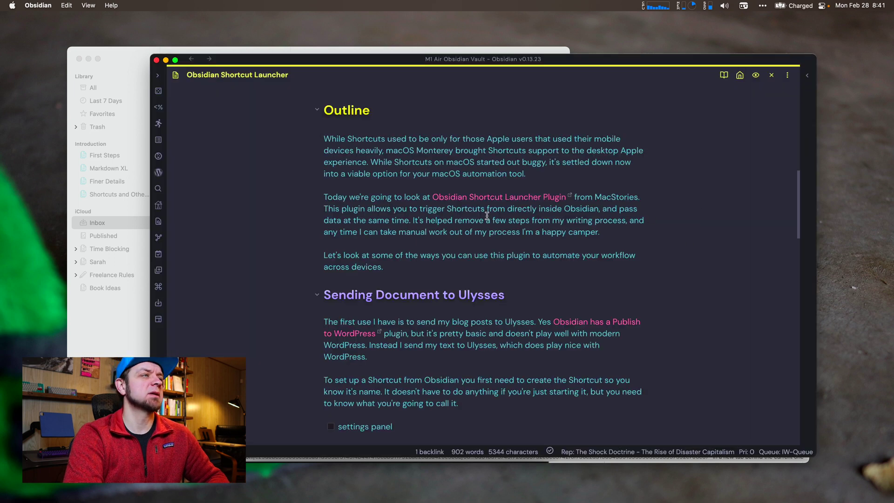
scroll(487, 216, up, 10)
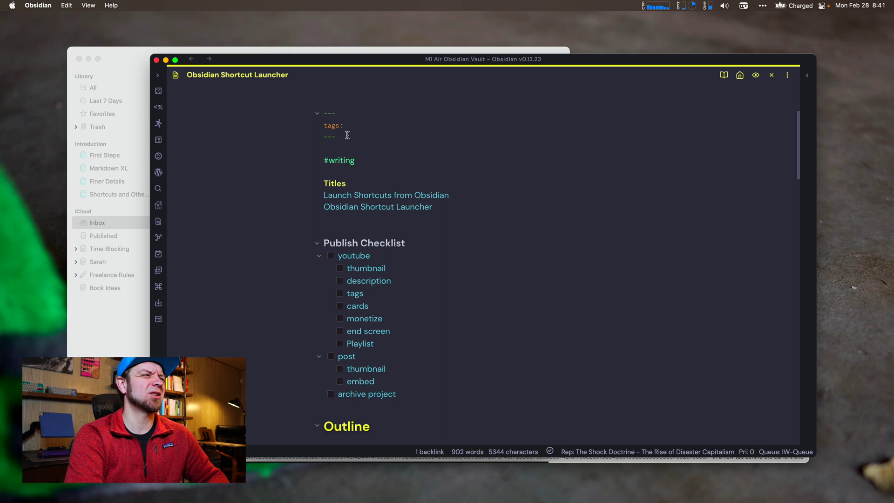
scroll(404, 341, down, 5)
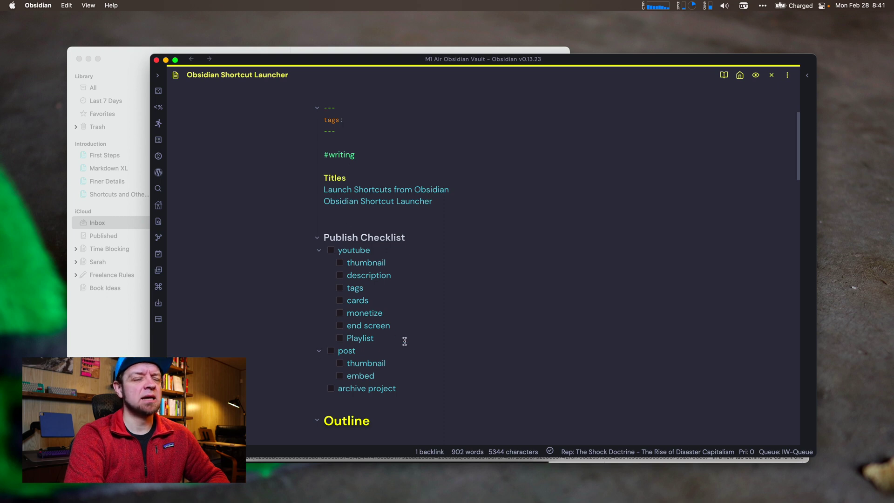
scroll(404, 341, down, 5)
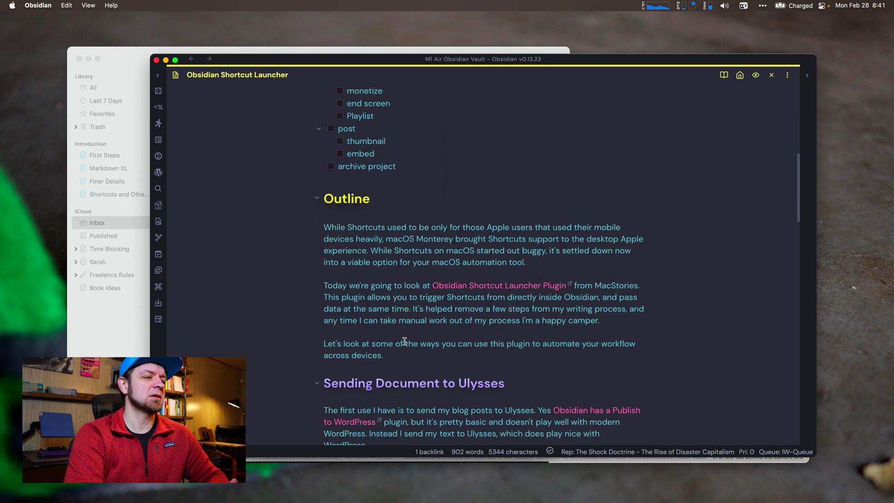
click(324, 227)
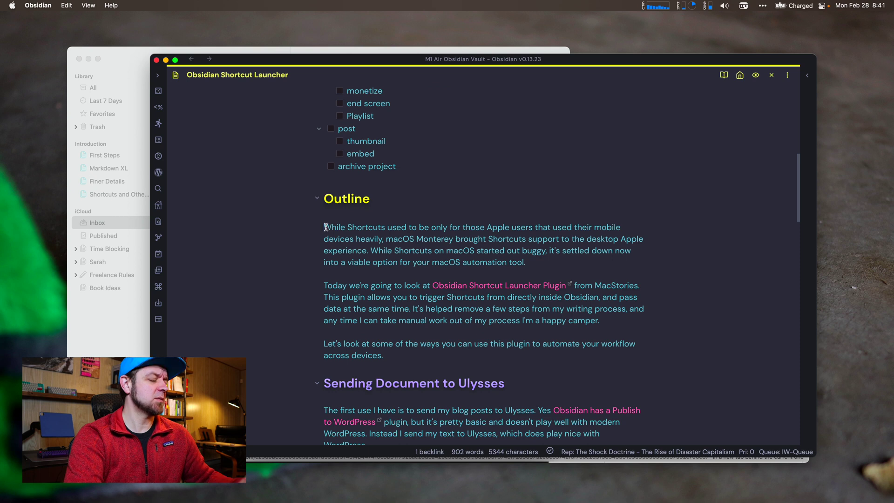
key(cmd+shift+Down)
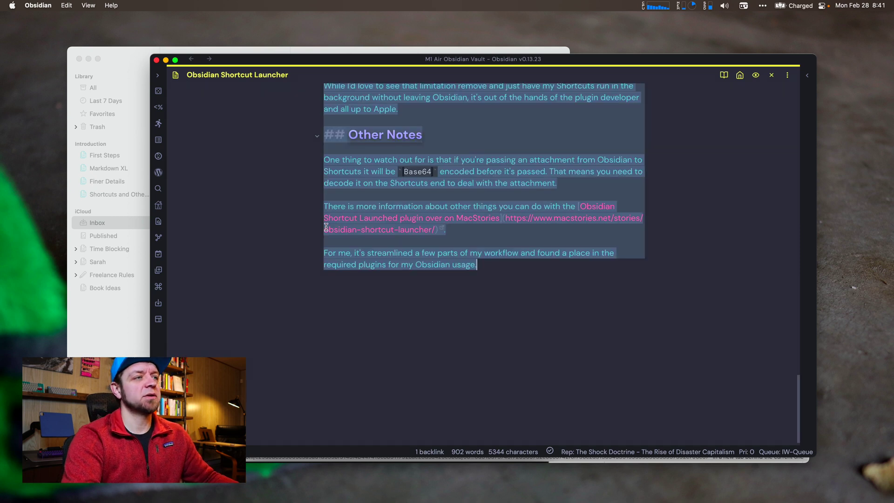
key(cmd+p)
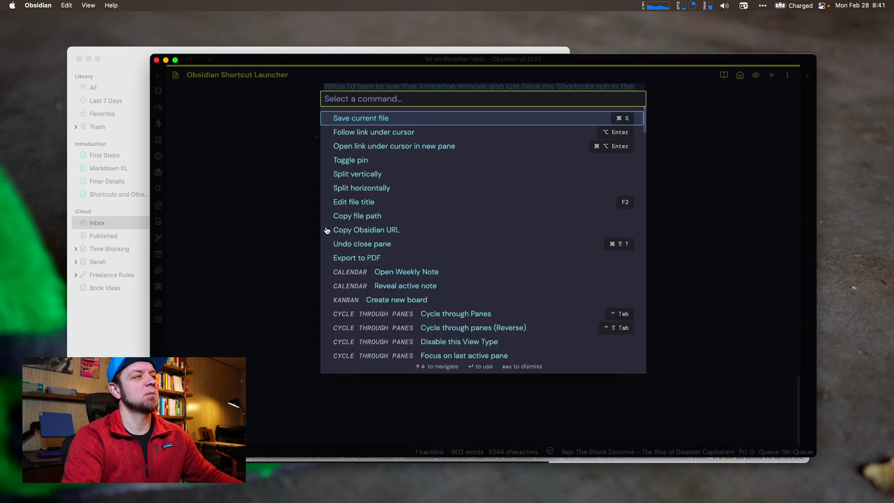
text(uly)
key(Return)
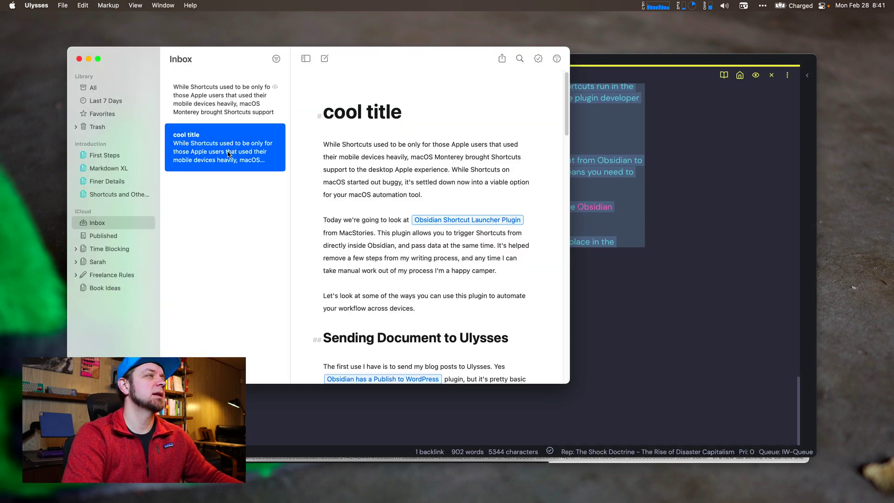
Trash the old 'cool title' sheet and add a '# title' heading atop the new Inbox sheet
right_click(266, 154)
click(300, 298)
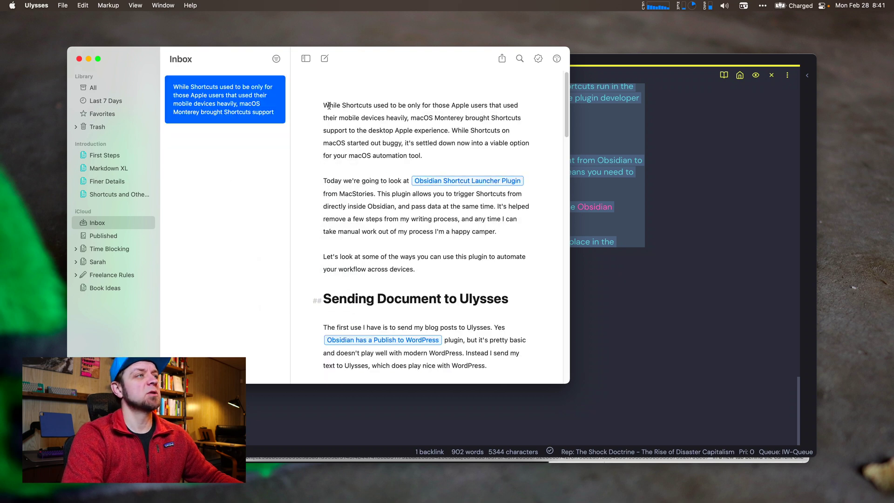
click(325, 106)
key(Return)
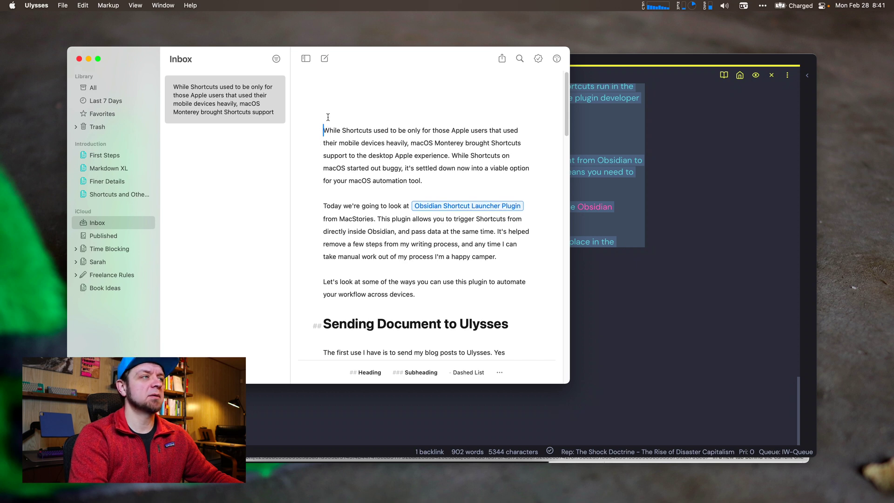
text(# title)
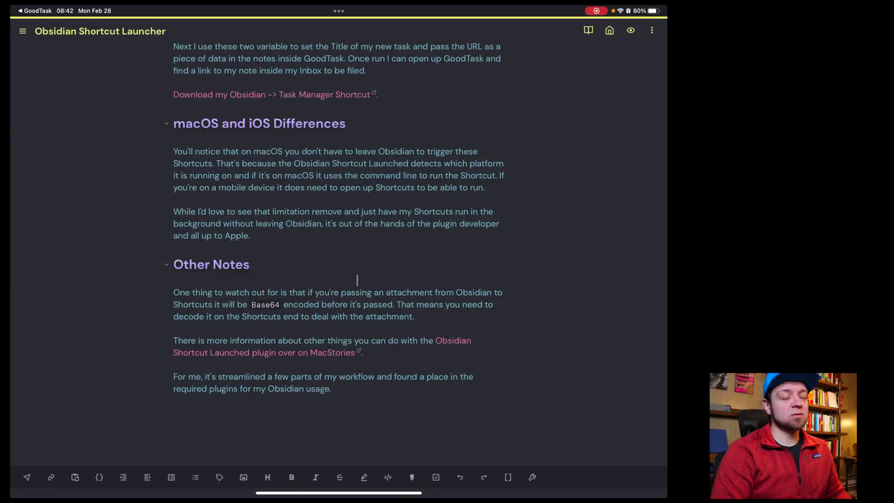
scroll(357, 280, up, 5)
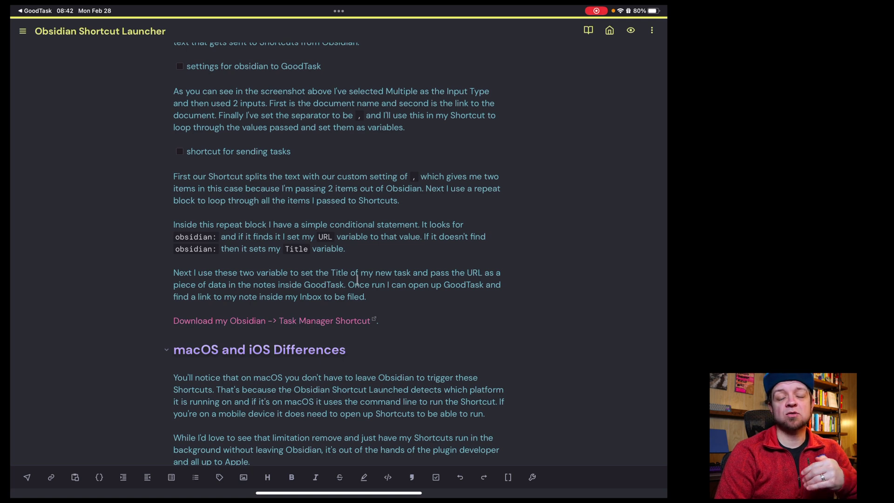
Scroll up to the task manager section and open Obsidian Settings to the plugin options list
scroll(357, 279, up, 3)
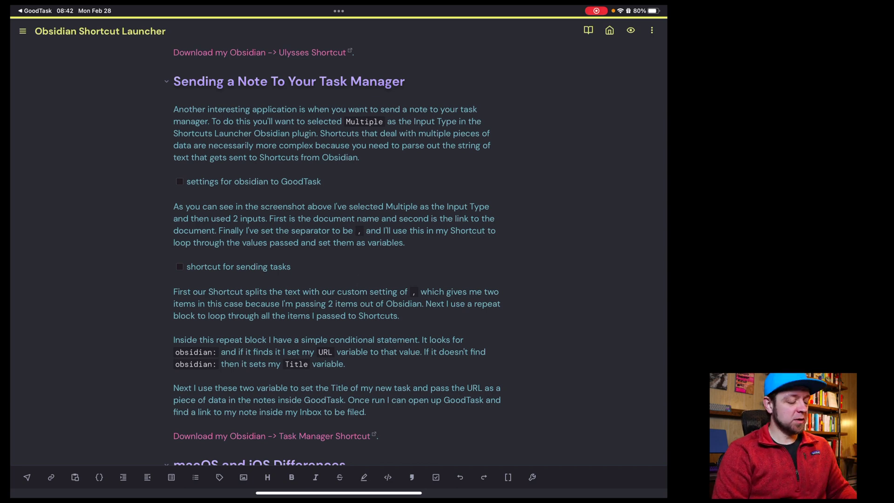
key(super+comma)
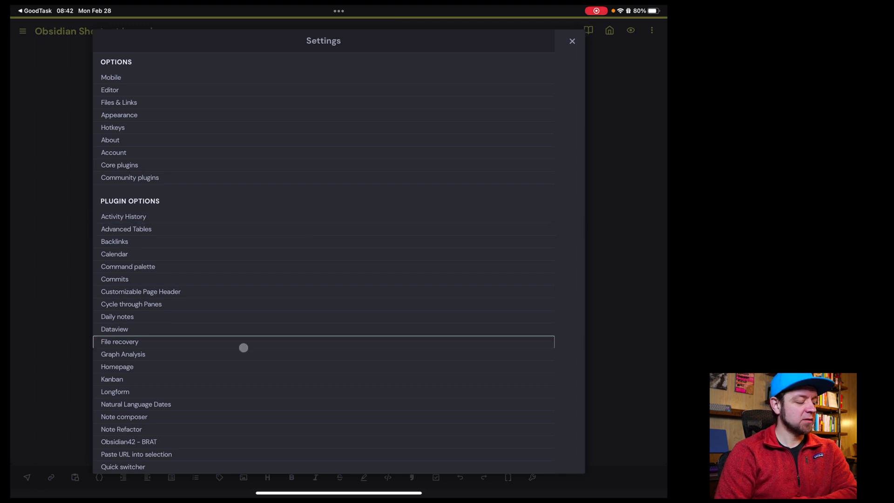
scroll(229, 368, down, 5)
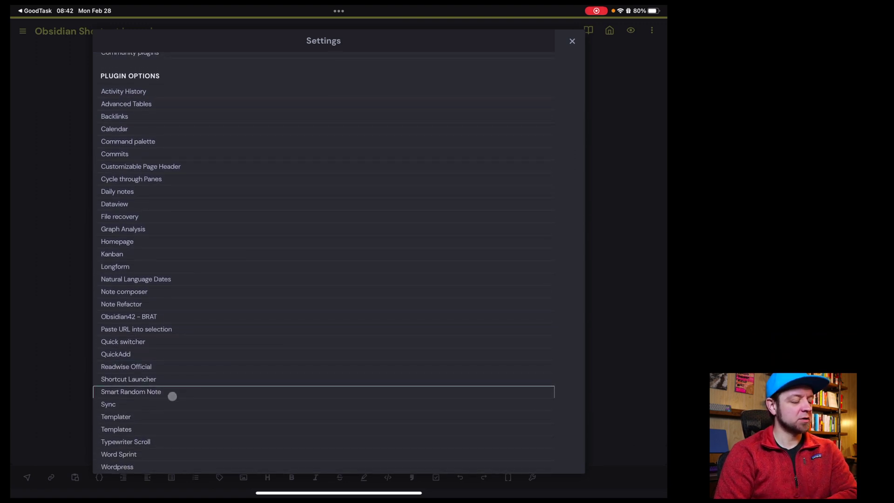
Review the New Task launcher: command New Task, shortcut Note to GoodTask, comma separator, then close it
click(154, 379)
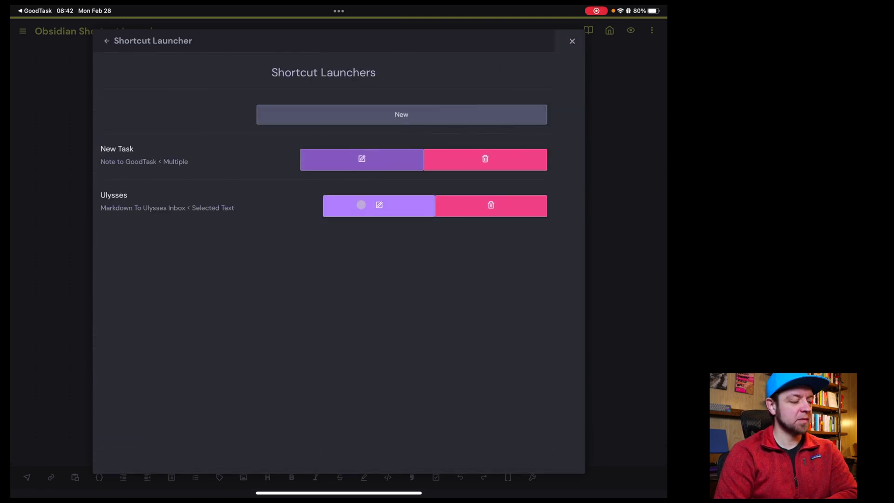
click(359, 160)
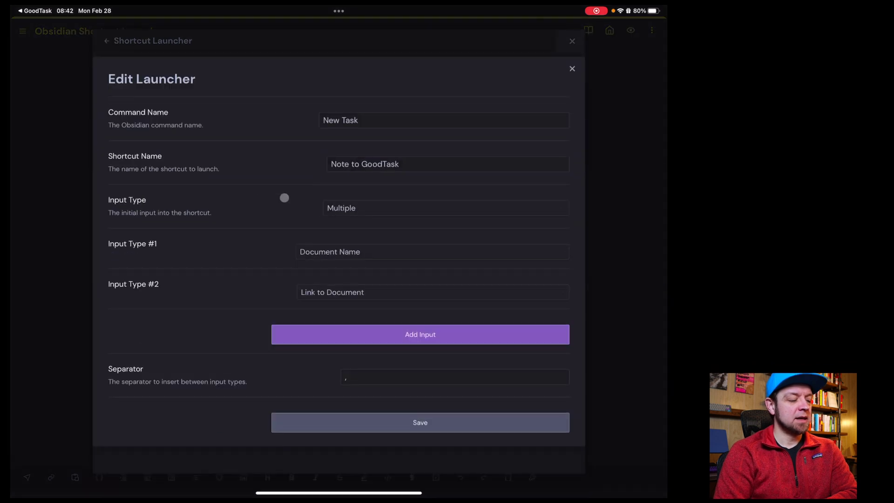
click(367, 121)
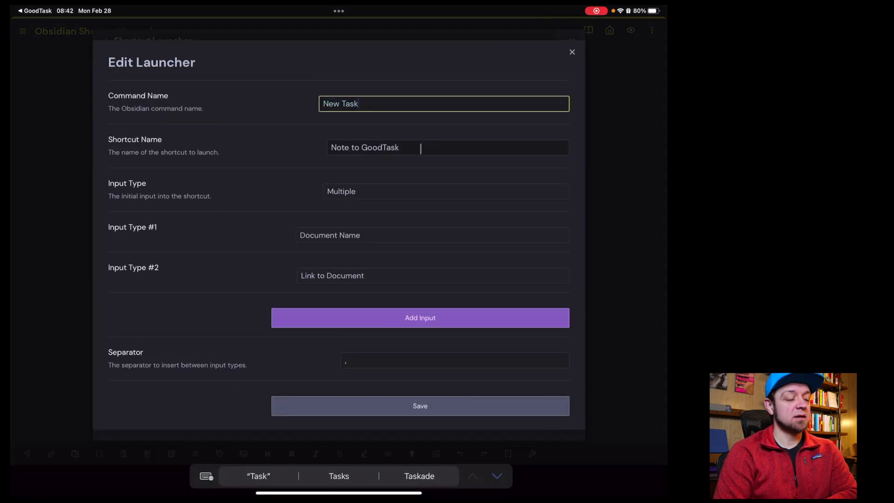
click(420, 148)
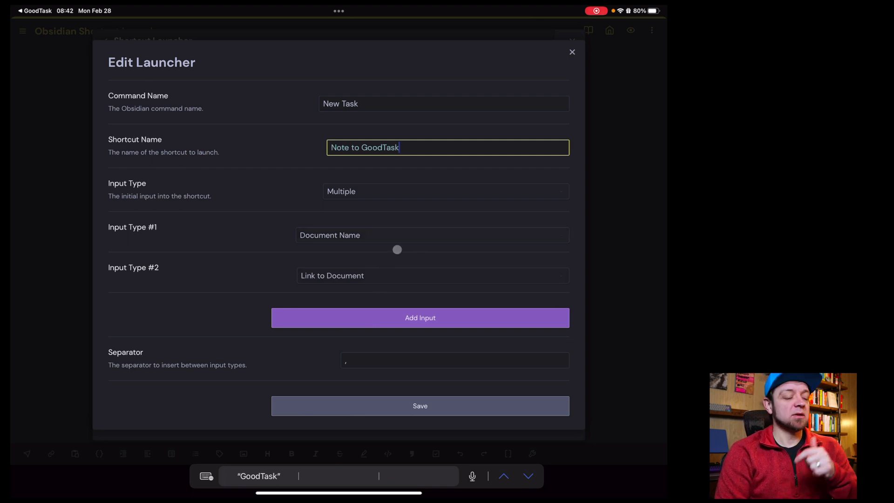
click(381, 359)
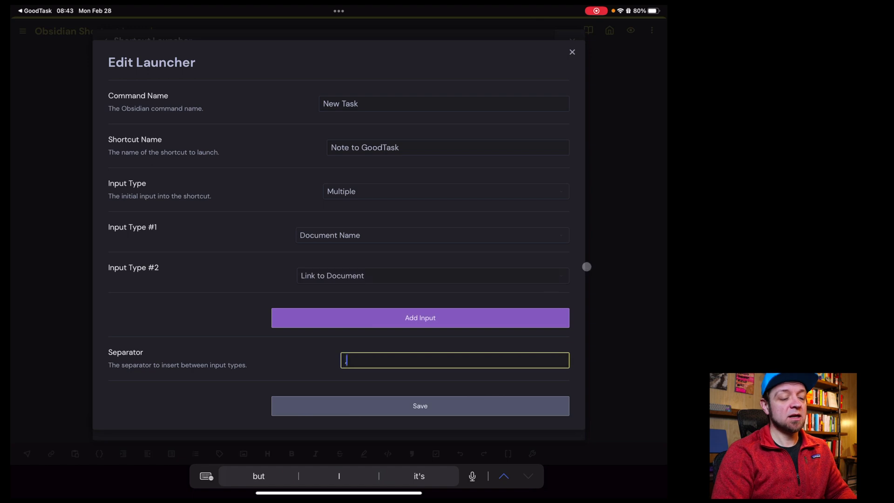
click(628, 255)
Close Settings, launch GoodTask, and check off the old Obsidian Shortcut Launcher task in its Inbox
click(645, 259)
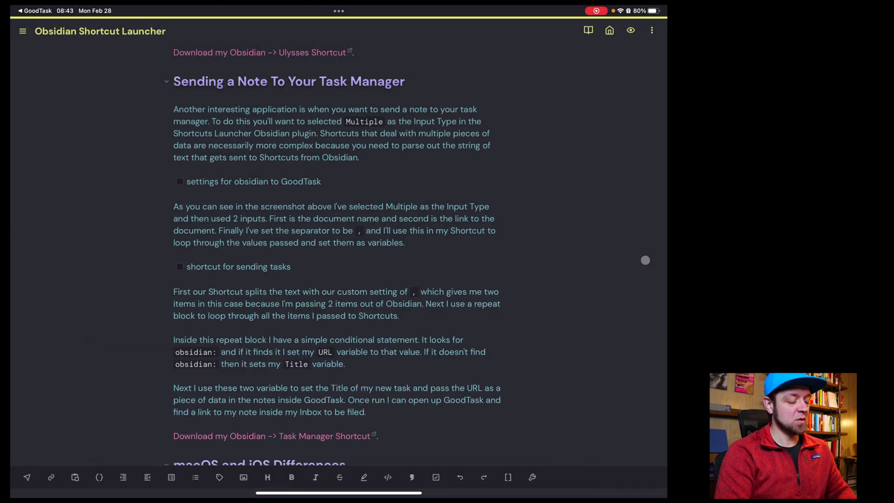
key(super+space)
text(good)
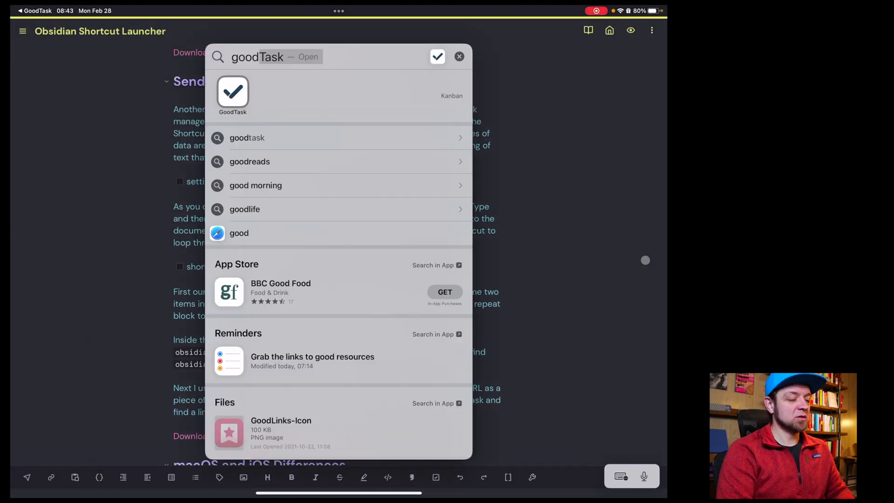
key(Return)
scroll(178, 398, down, 5)
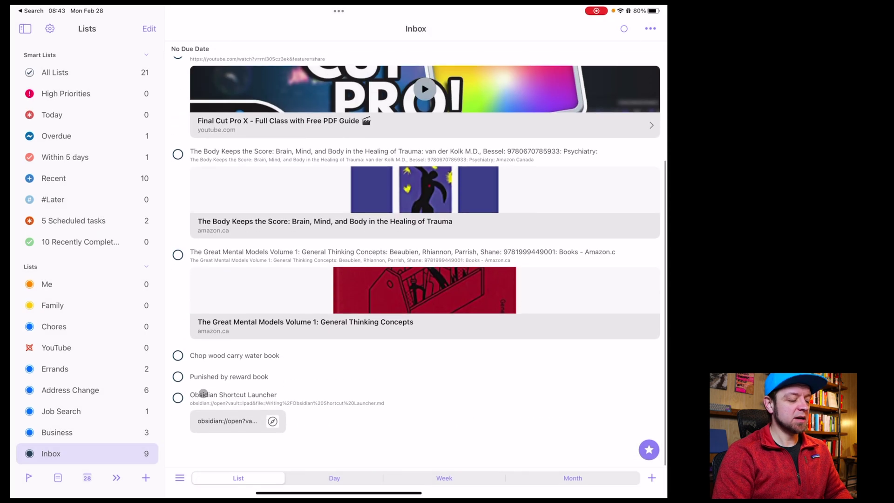
click(178, 398)
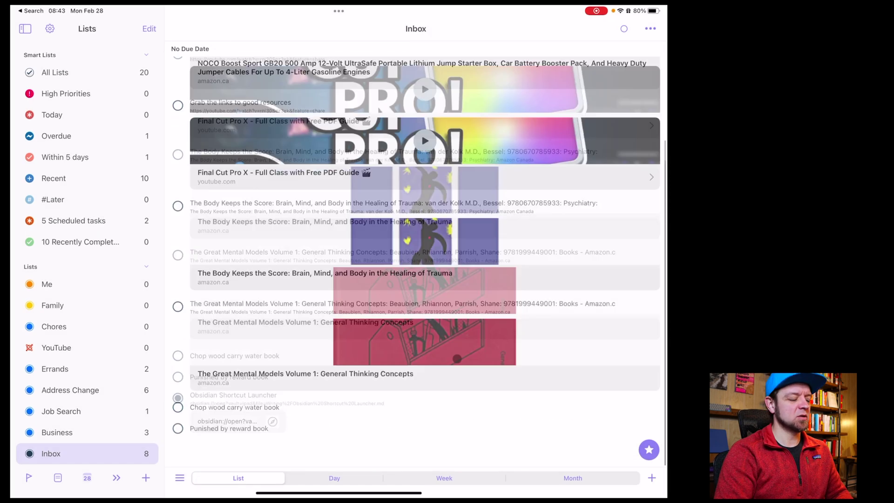
key(super+Tab)
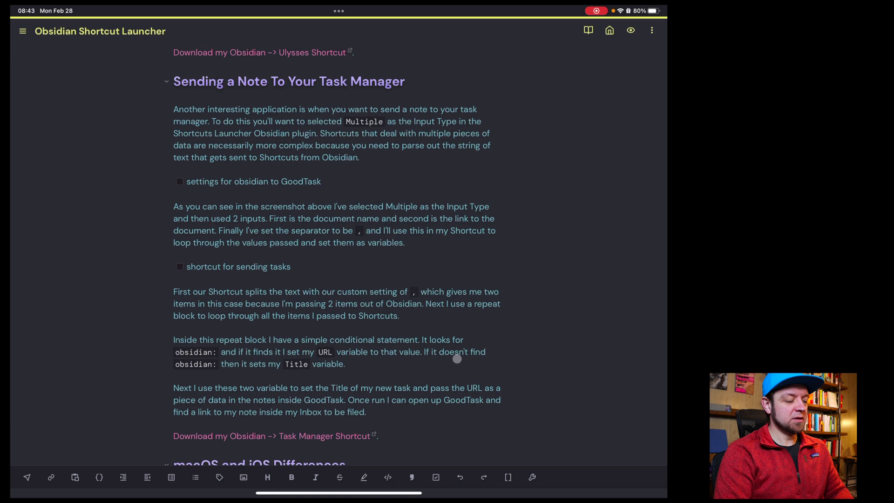
Run Shortcut Launcher: New Task, then open the new GoodTask task's obsidian:// link back to the note
key(super+p)
text(New tas)
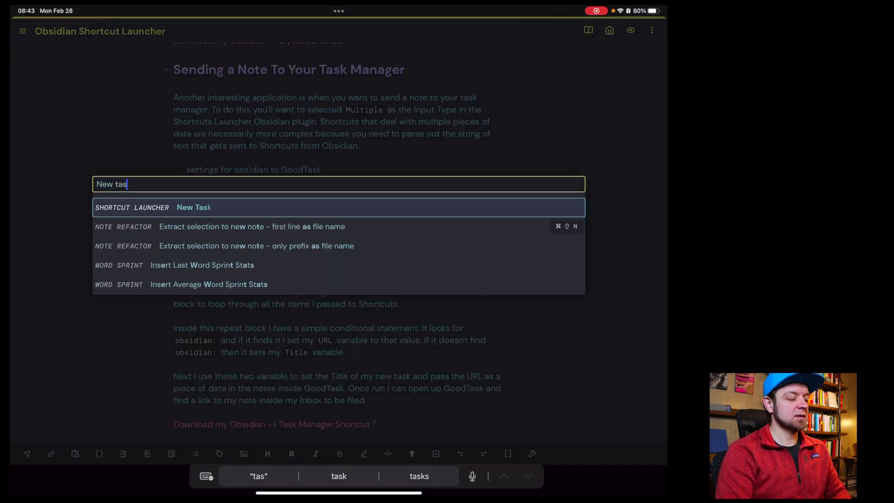
key(Return)
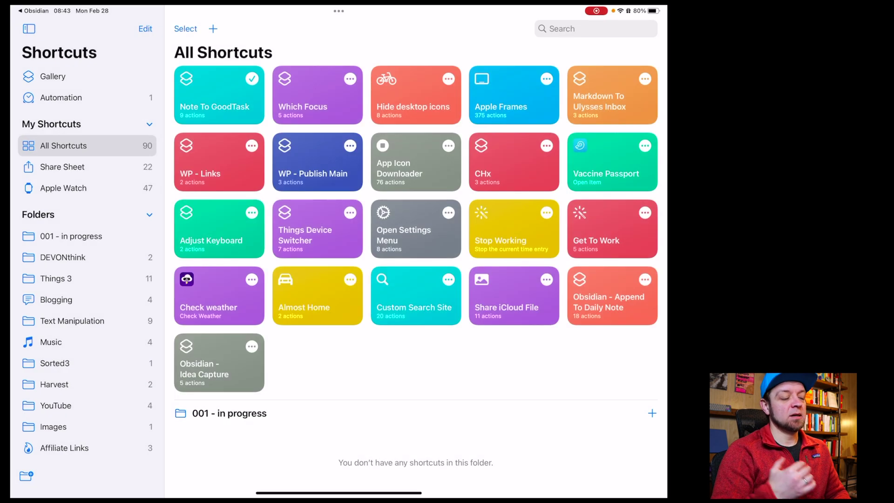
key(super+Tab)
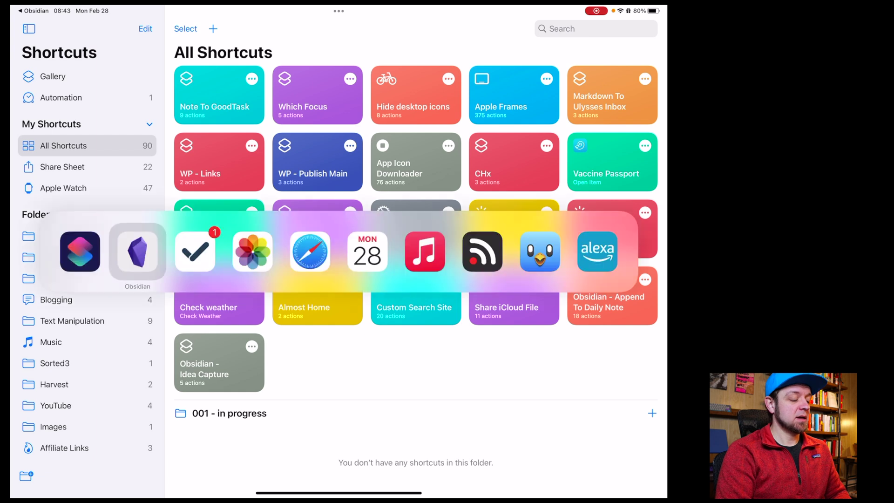
key(super+Tab)
scroll(246, 414, down, 5)
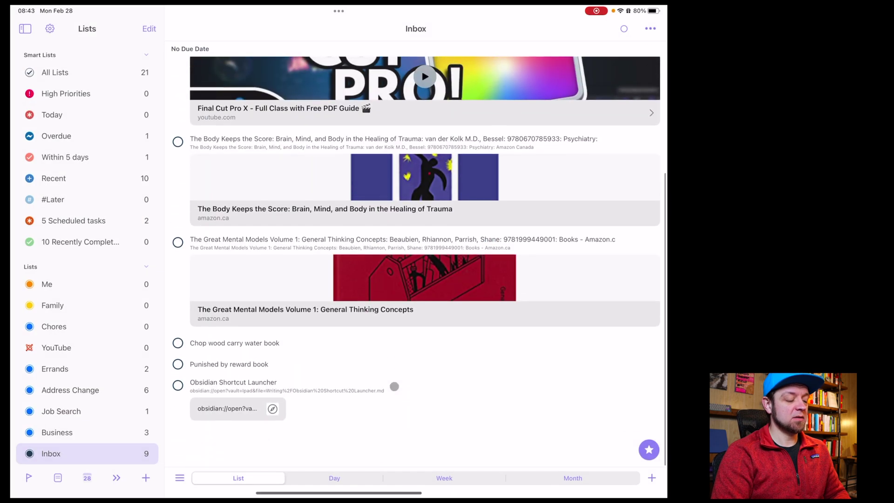
click(242, 422)
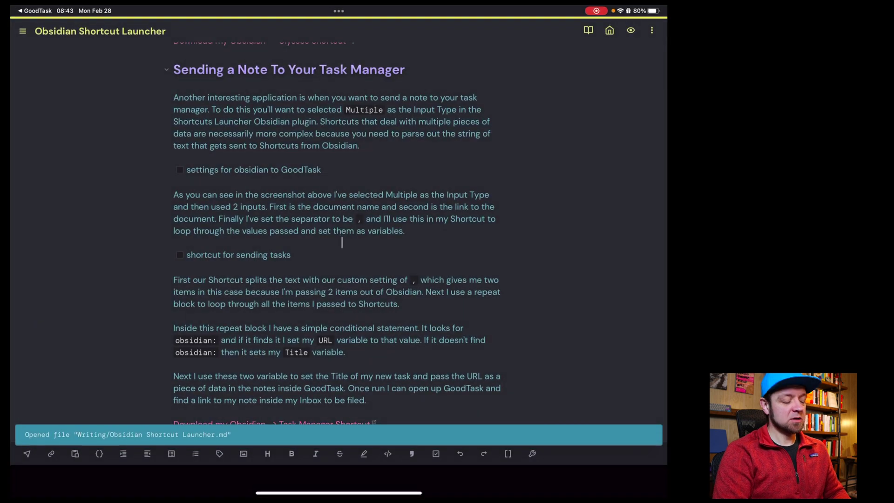
Open the K - Writing board, then reopen the Obsidian Shortcut Launcher note from the GoodTask link
key(super+o)
text(K - w)
key(Return)
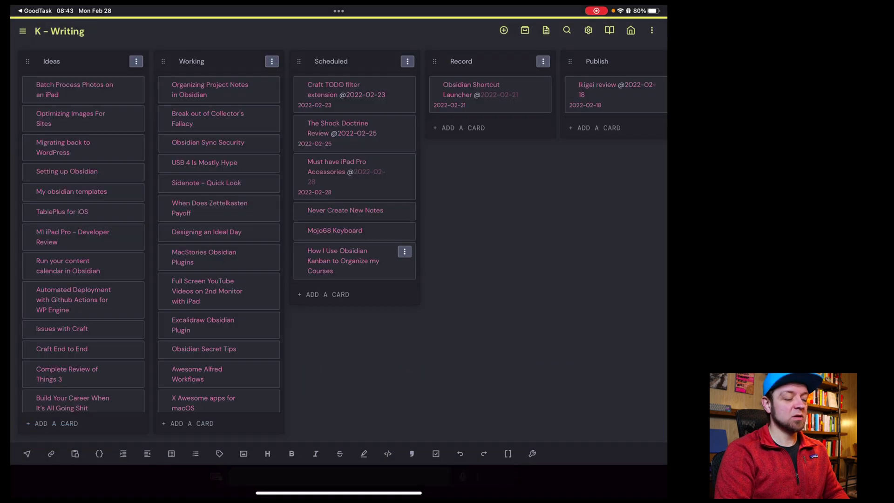
key(super+Tab)
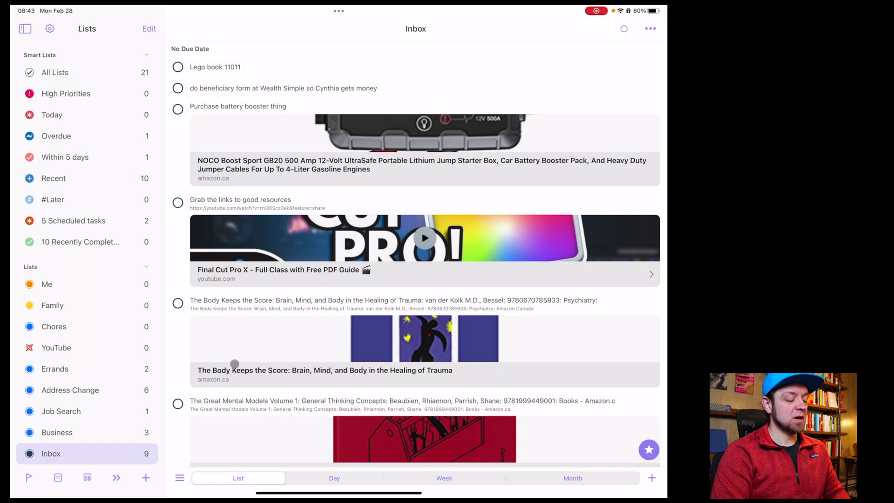
scroll(238, 372, down, 10)
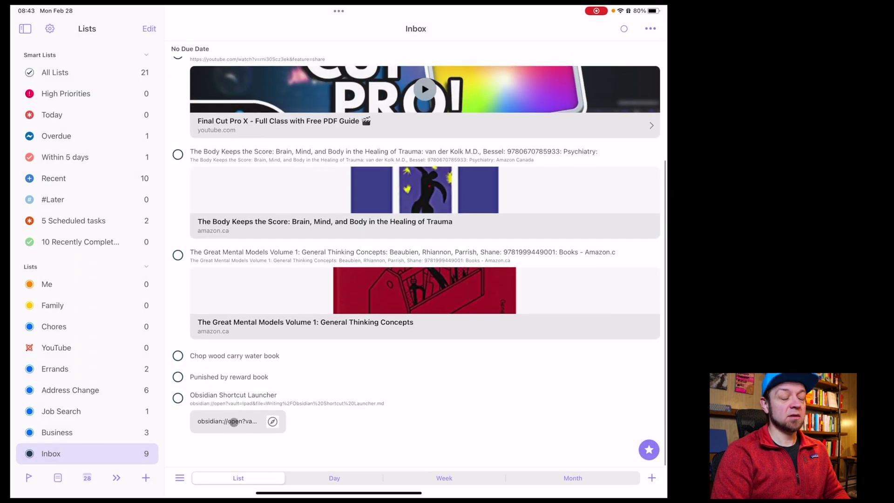
click(234, 421)
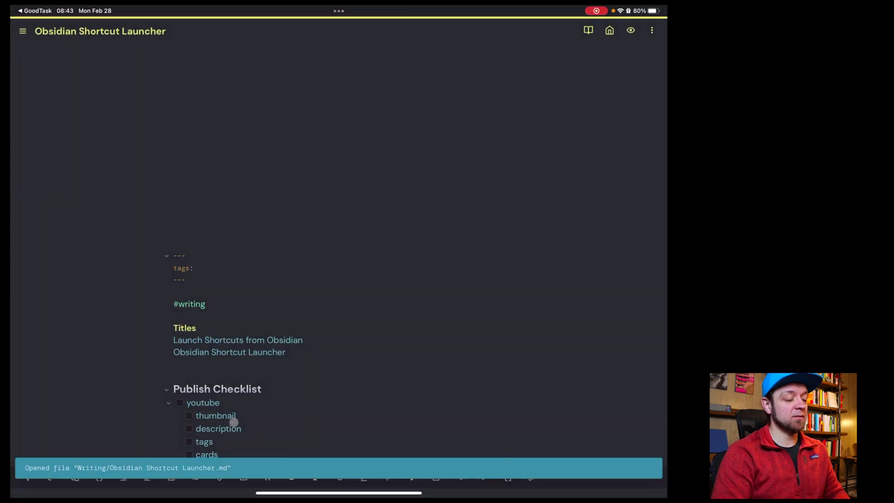
scroll(338, 308, down, 5)
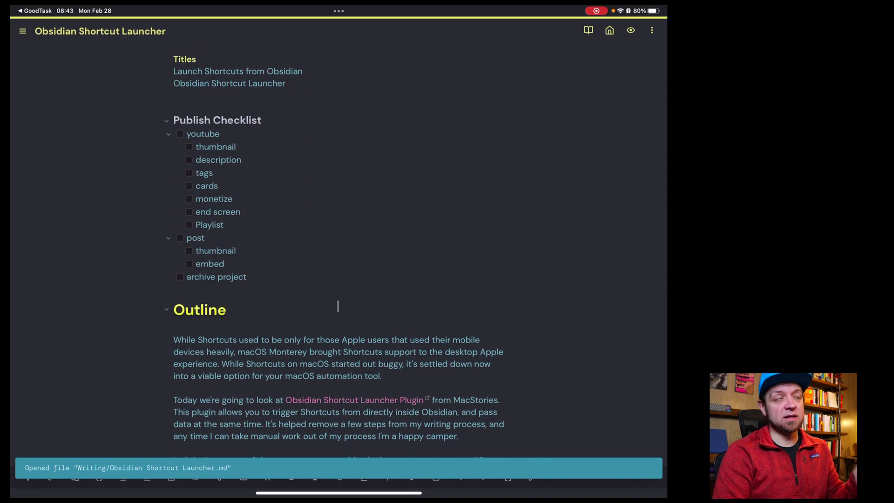
scroll(338, 305, down, 4)
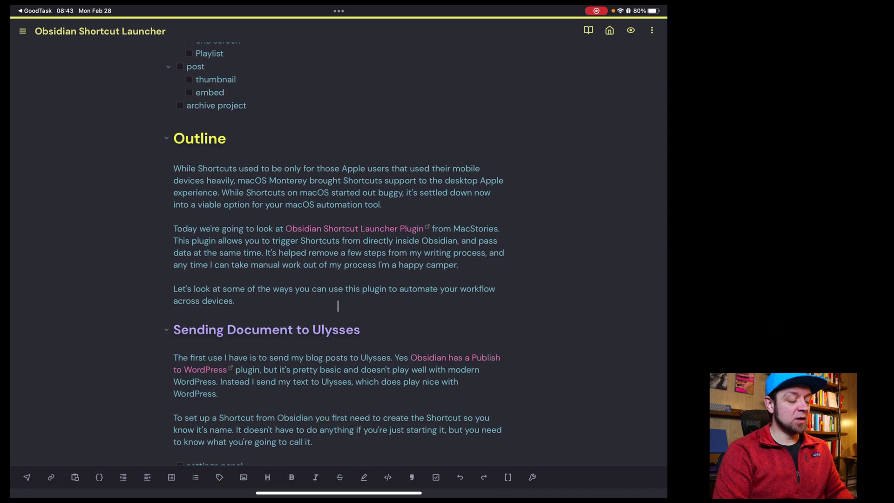
Inspect the Note To GoodTask shortcut's Split separator and Add New Task details, then close the editor
key(super+Tab)
key(super+Tab)
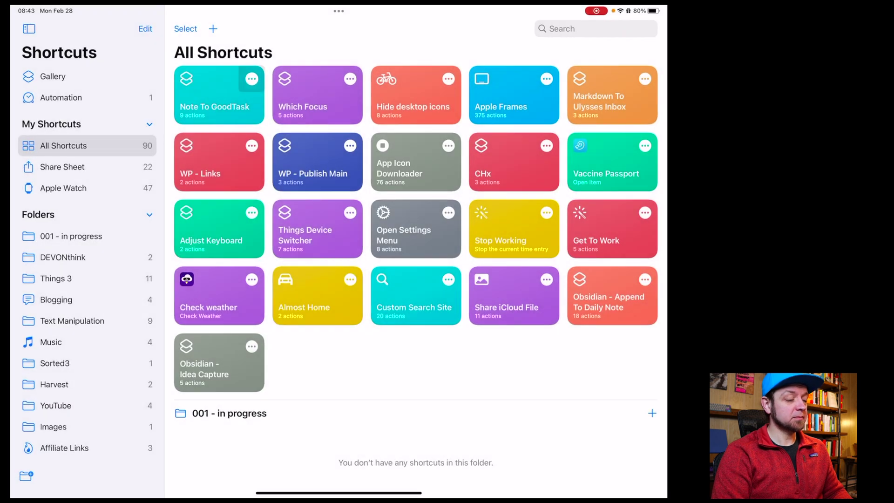
click(250, 83)
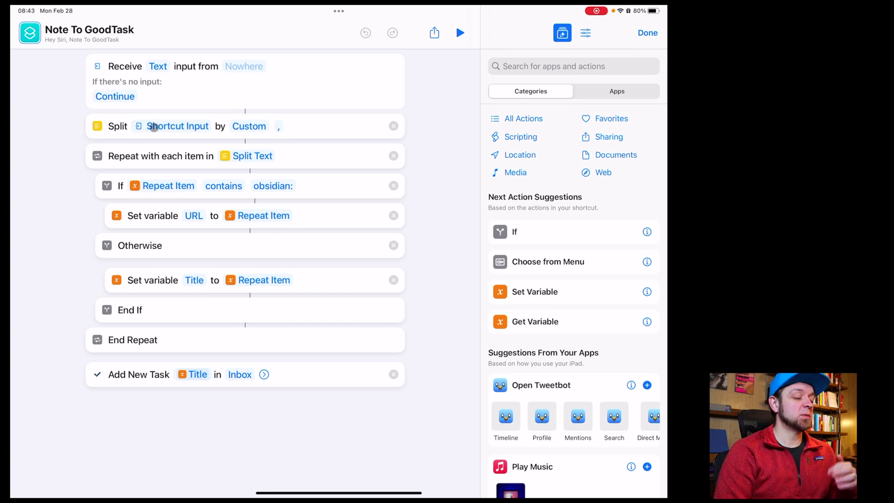
click(237, 125)
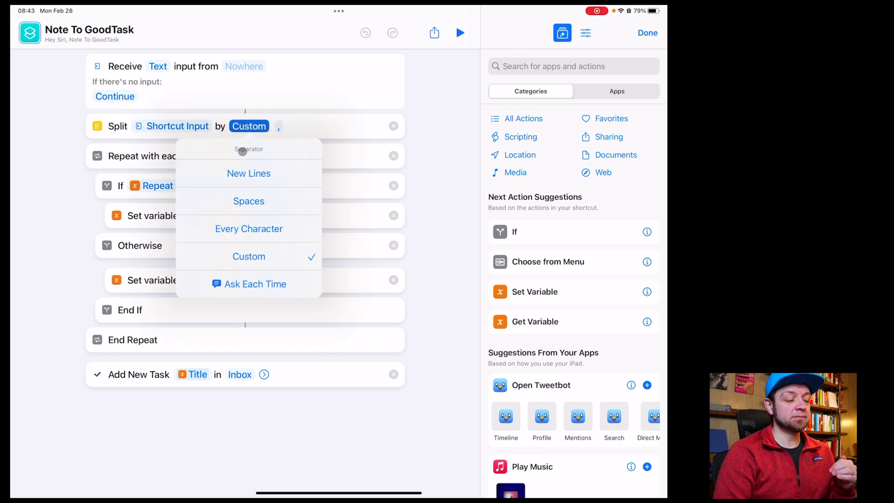
click(313, 125)
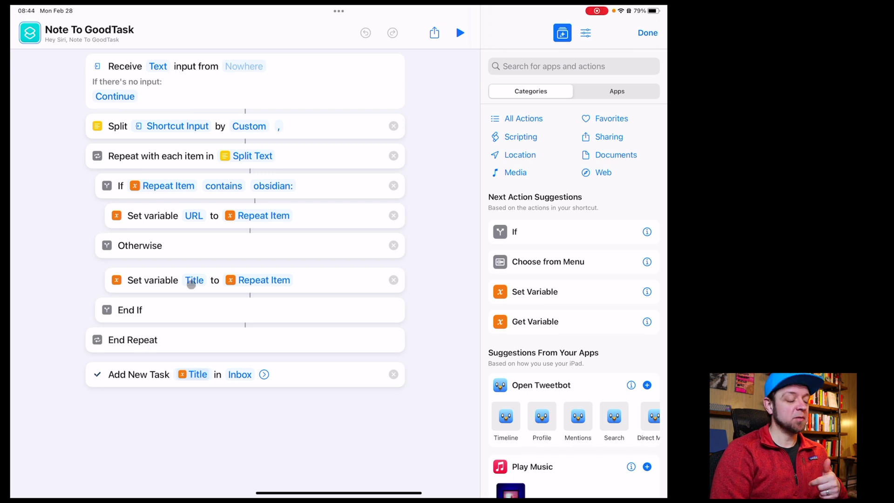
click(264, 374)
scroll(295, 338, down, 3)
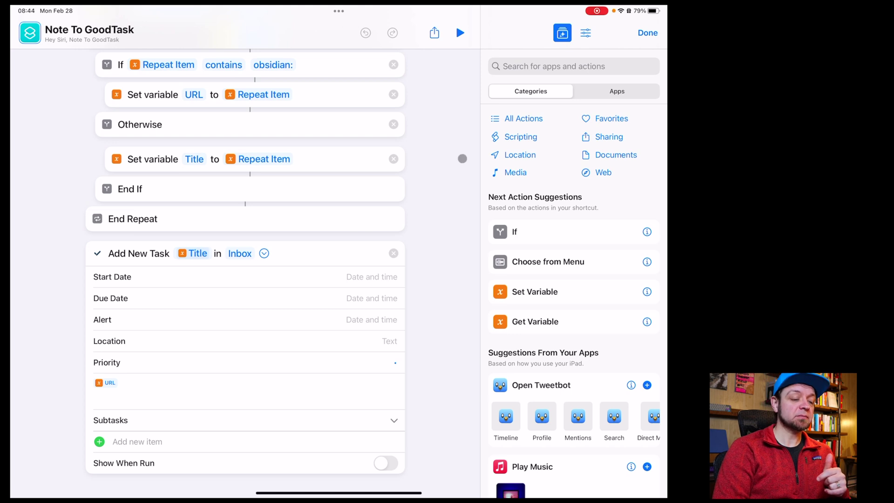
click(648, 33)
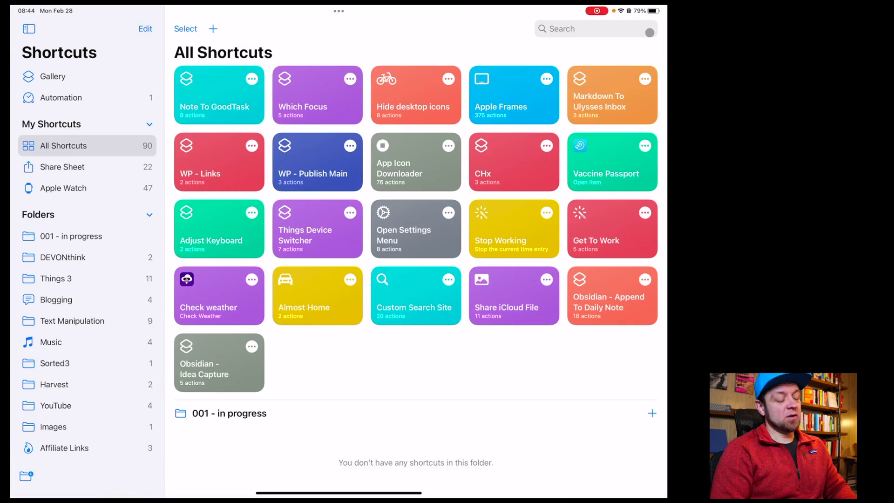
Switch back to Obsidian and scroll the Shortcut Launcher note down to the macOS and iOS Differences heading
key(super+Tab)
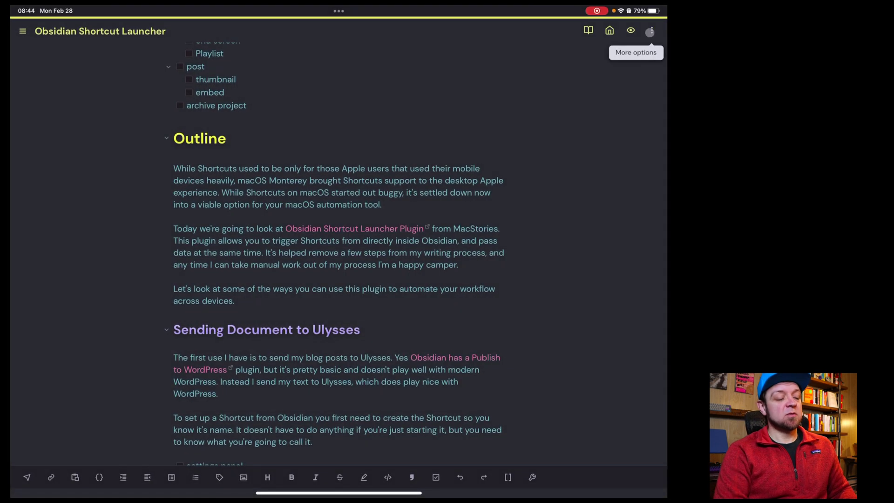
scroll(440, 204, down, 6)
scroll(441, 203, down, 10)
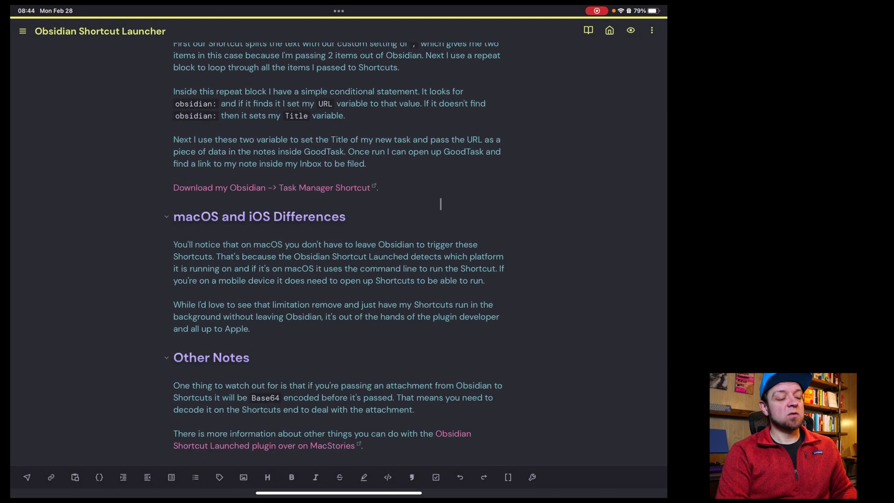